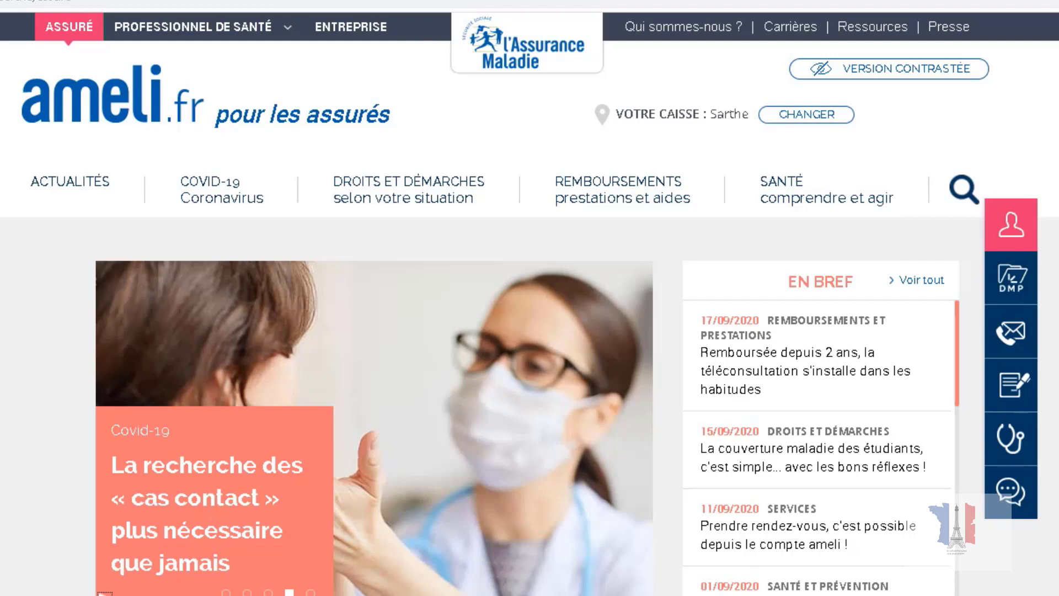
# Step: Go to Adresses et contacts, choose the Votre compte ameli topic and open the Je crée mon compte form
pyautogui.moveTo(992, 345)
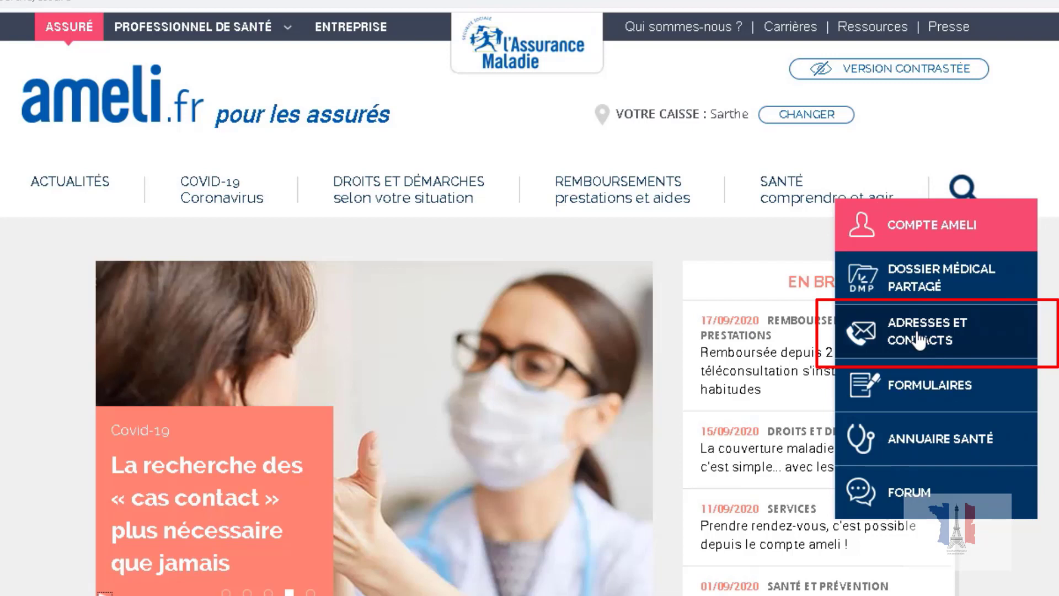
pyautogui.click(918, 341)
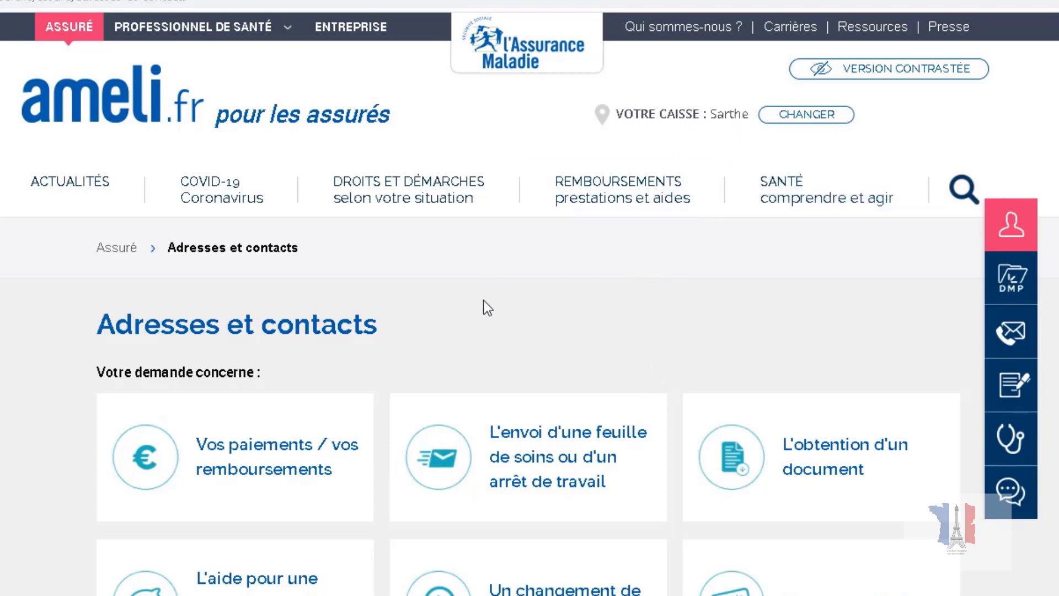
pyautogui.scroll(-6, 486, 309)
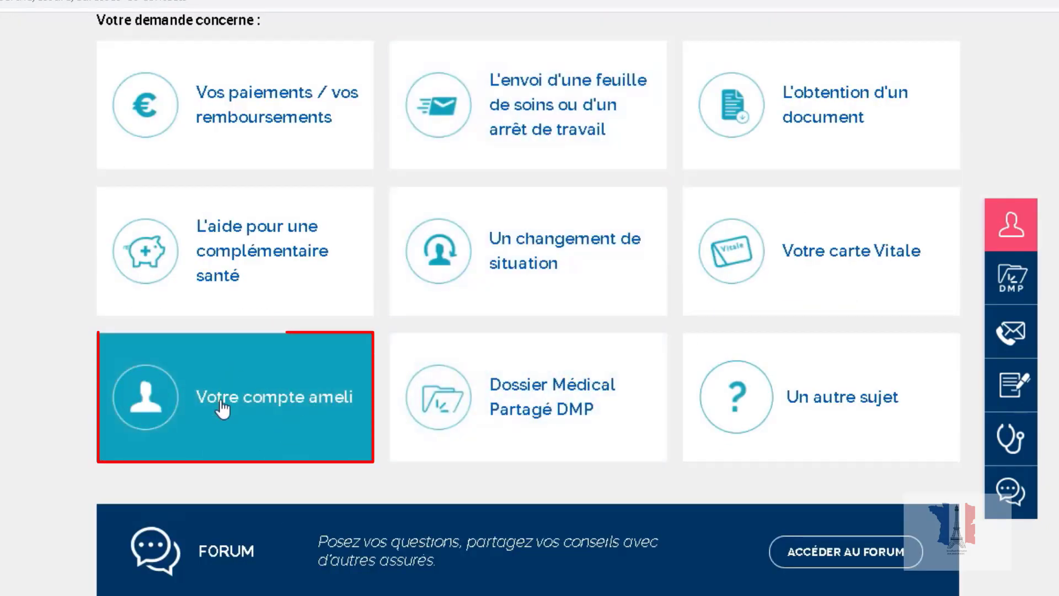
pyautogui.click(276, 390)
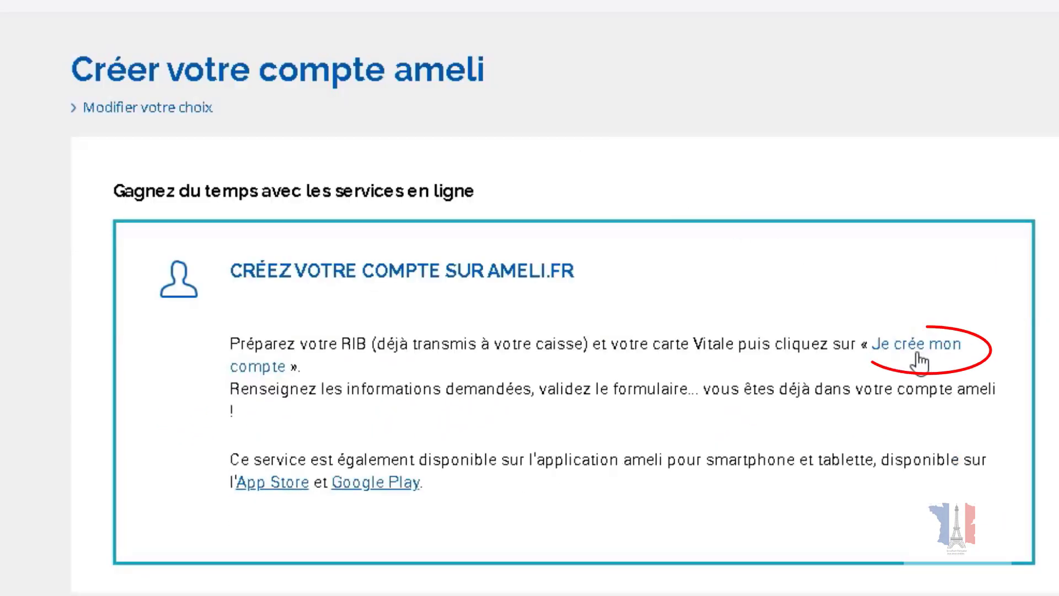
pyautogui.click(918, 359)
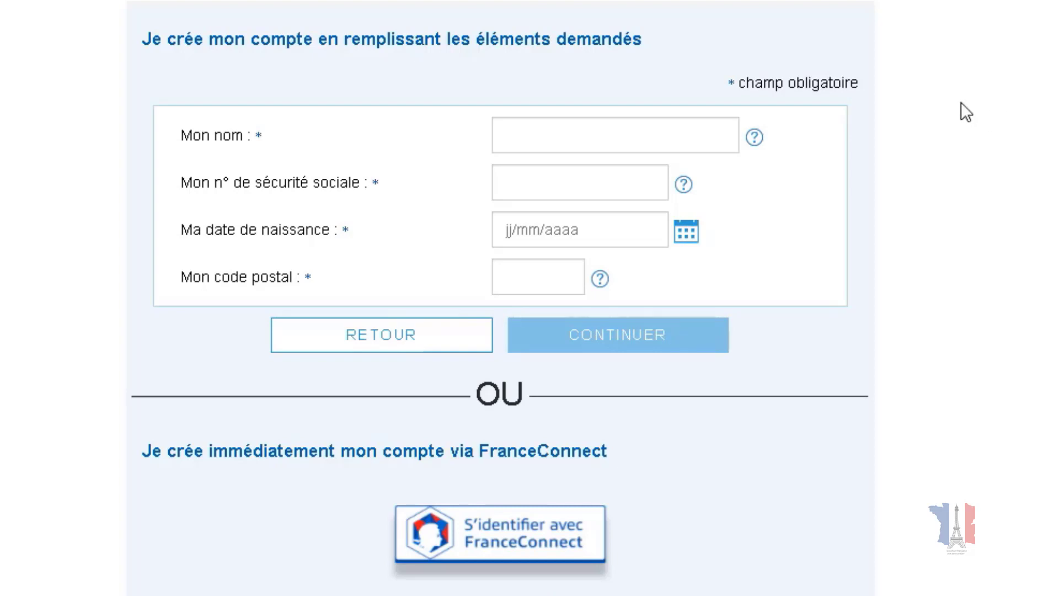
# Step: Choose FranceConnect for creating the account and open the impots.gouv.fr sign-in to examine its Numéro fiscal field
pyautogui.scroll(-1, 558, 97)
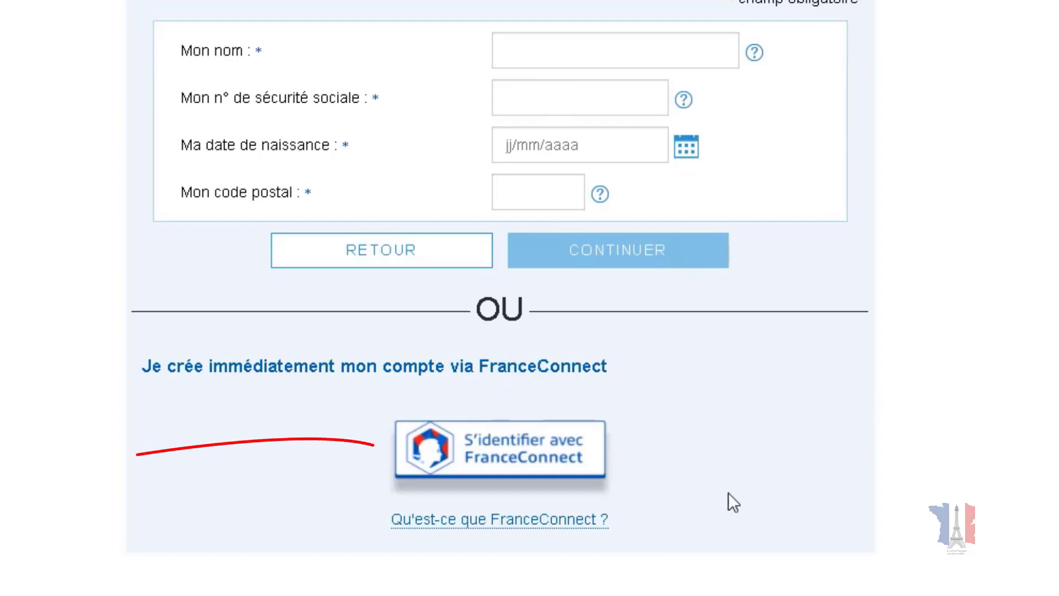
pyautogui.click(479, 456)
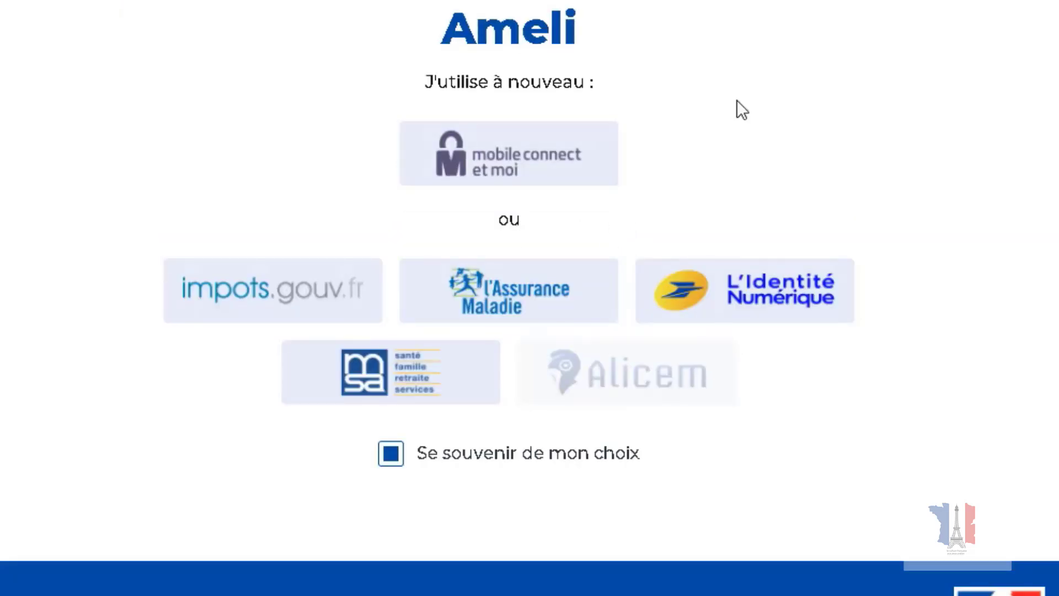
pyautogui.click(787, 302)
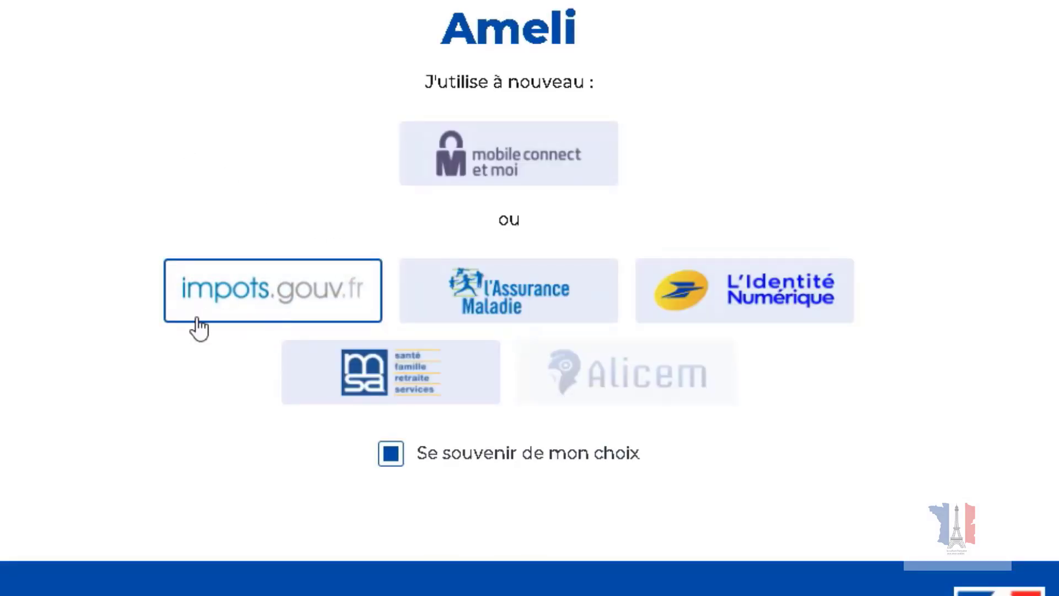
pyautogui.click(323, 291)
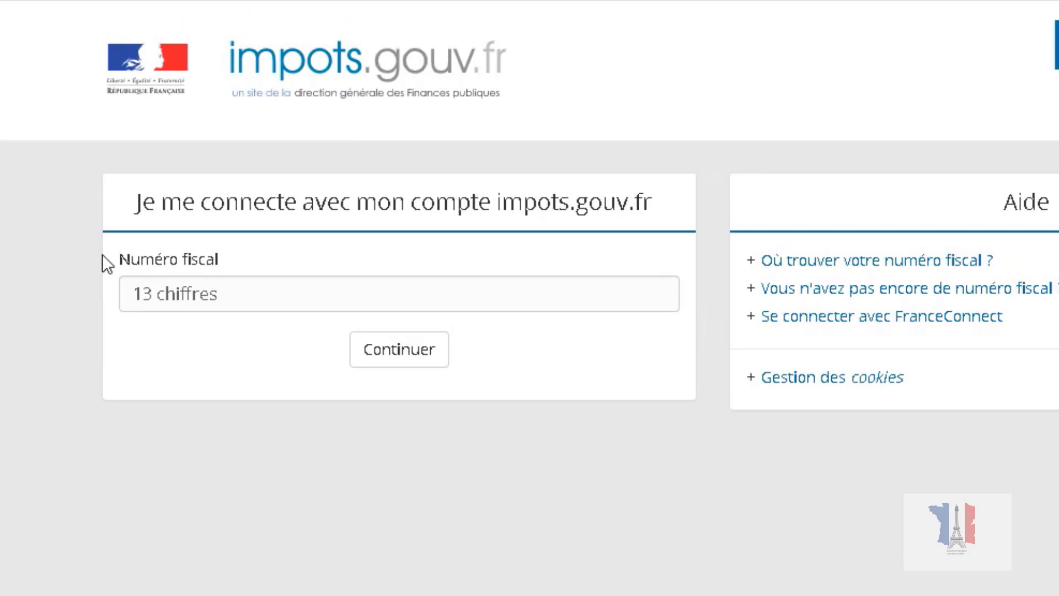
pyautogui.moveTo(101, 254); pyautogui.dragTo(224, 255)
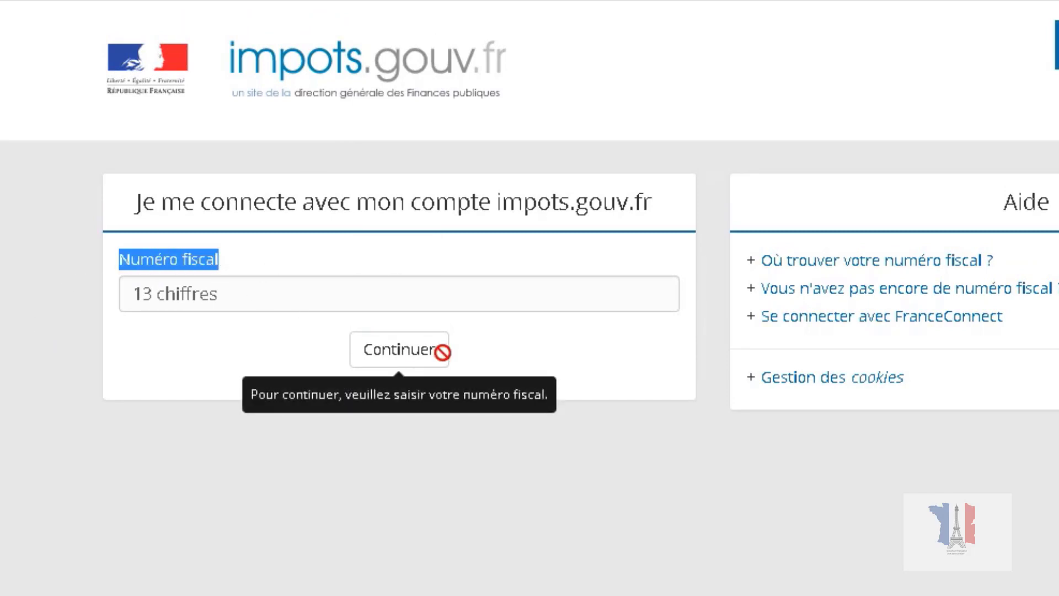
pyautogui.click(12, 262)
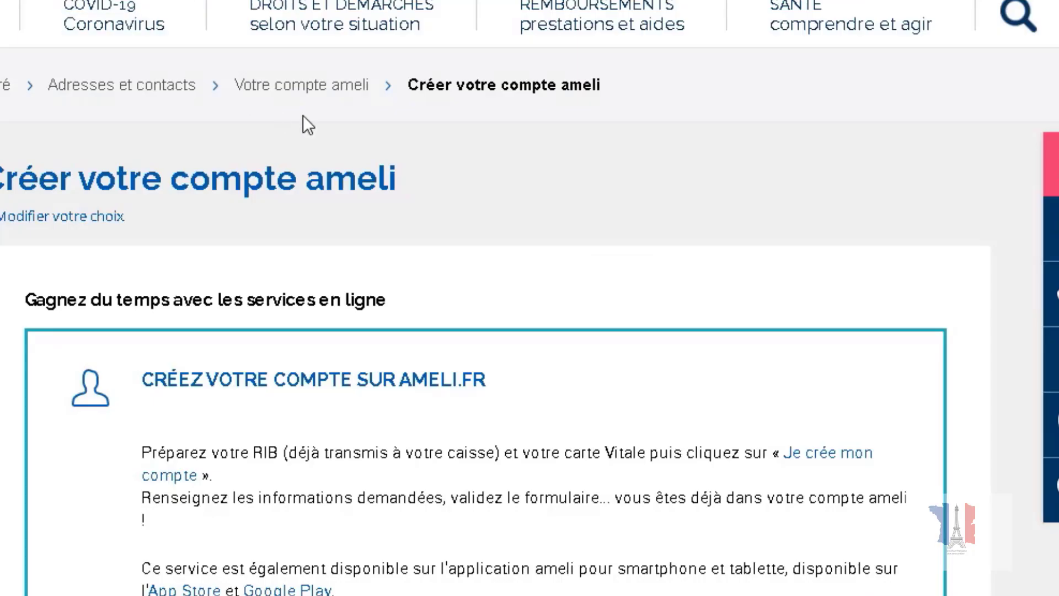
# Step: Examine the helpline number and weekday opening hours in the Par téléphone section of the Créer votre compte ameli page
pyautogui.scroll(-10, 653, 194)
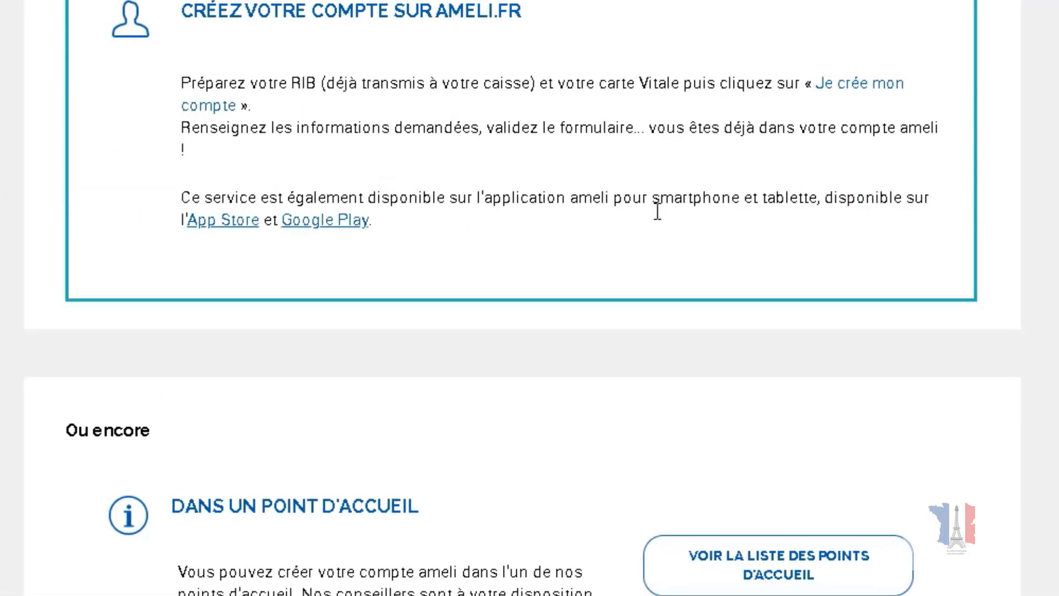
pyautogui.scroll(-2, 469, 261)
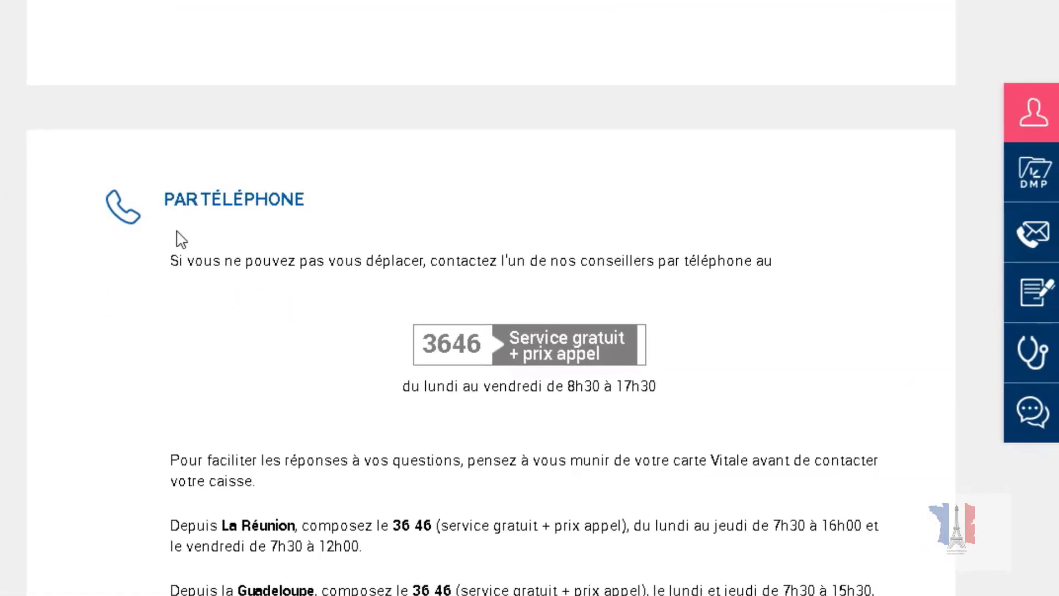
pyautogui.moveTo(182, 200); pyautogui.dragTo(389, 212)
pyautogui.click(434, 288)
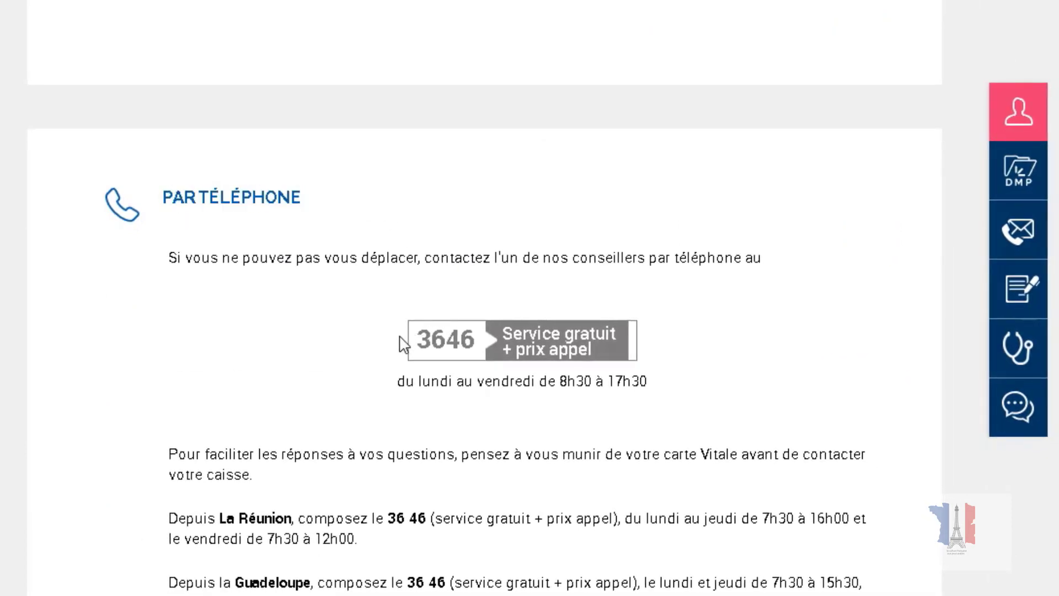
pyautogui.moveTo(406, 347); pyautogui.dragTo(427, 339)
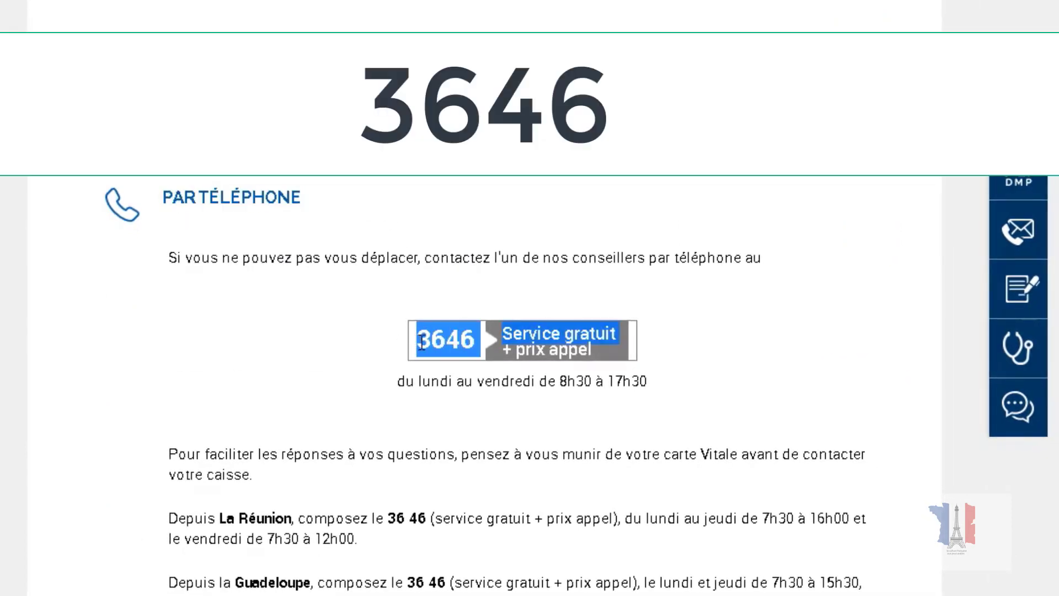
pyautogui.click(466, 297)
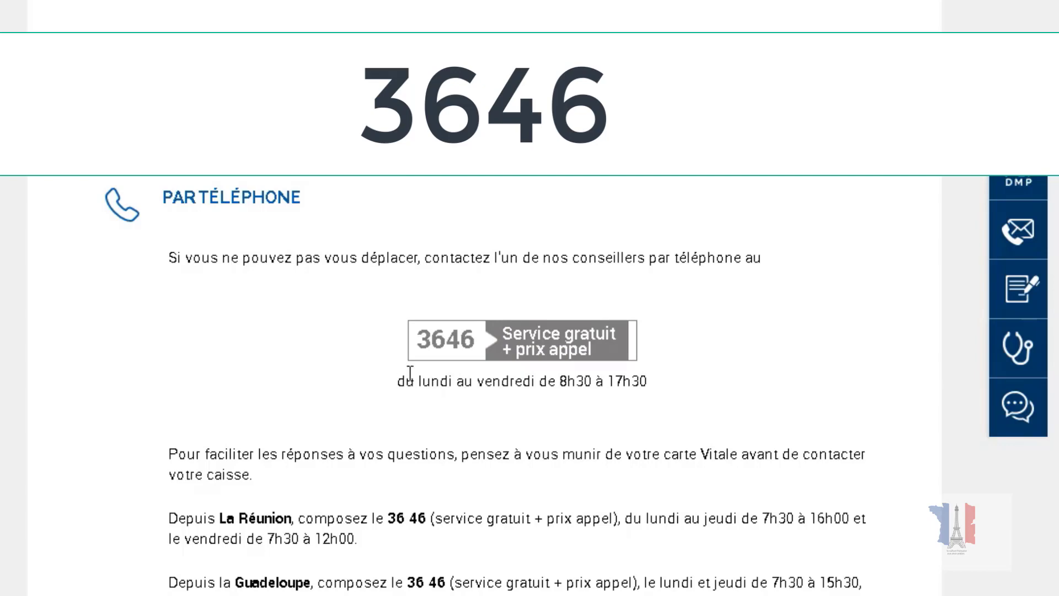
pyautogui.moveTo(397, 381); pyautogui.dragTo(742, 379)
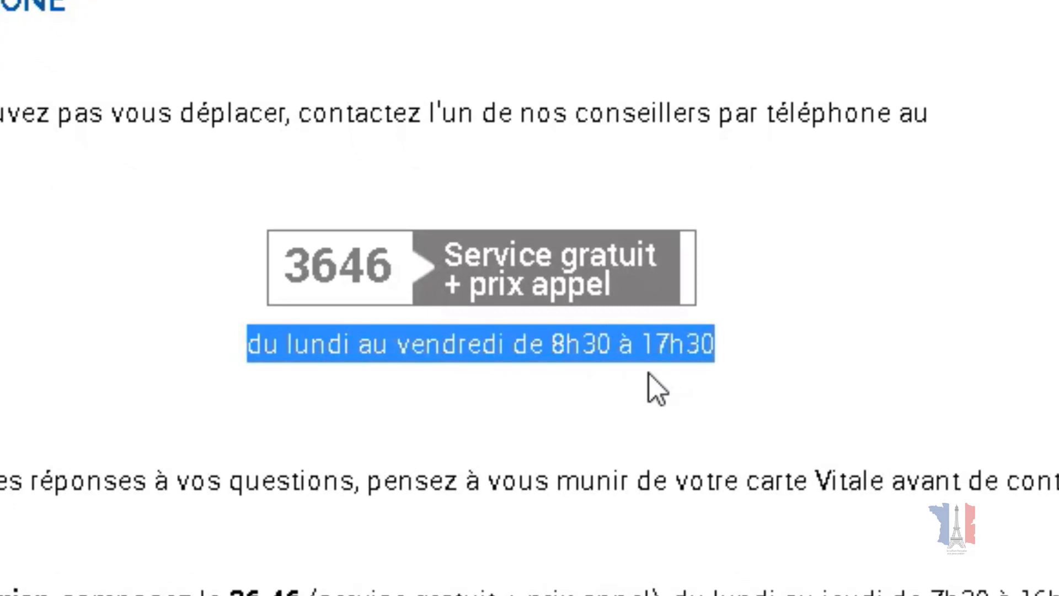
pyautogui.click(649, 374)
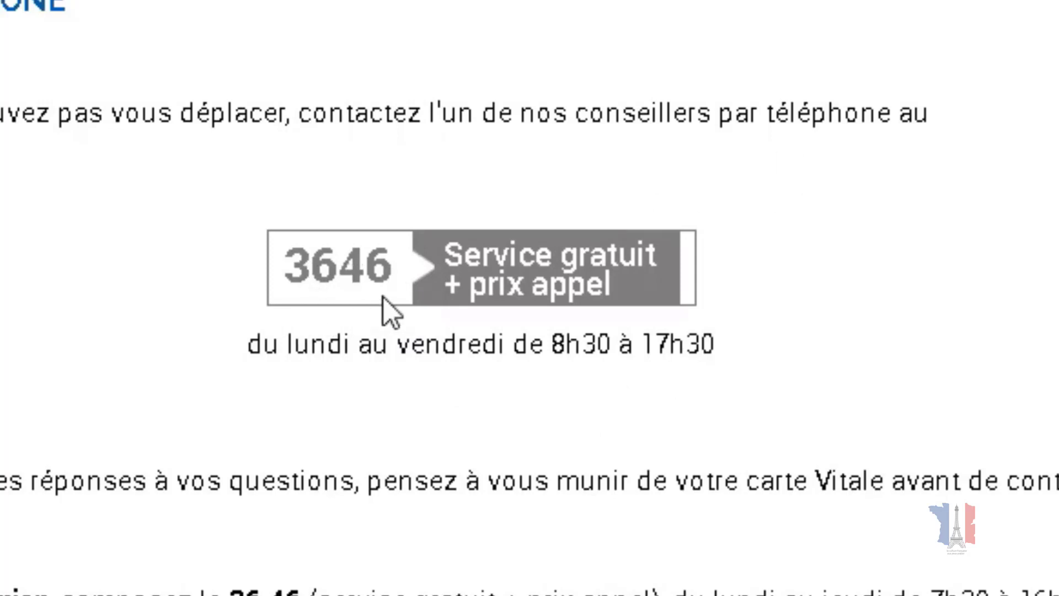
pyautogui.scroll(2, 921, 88)
pyautogui.scroll(10, 769, 303)
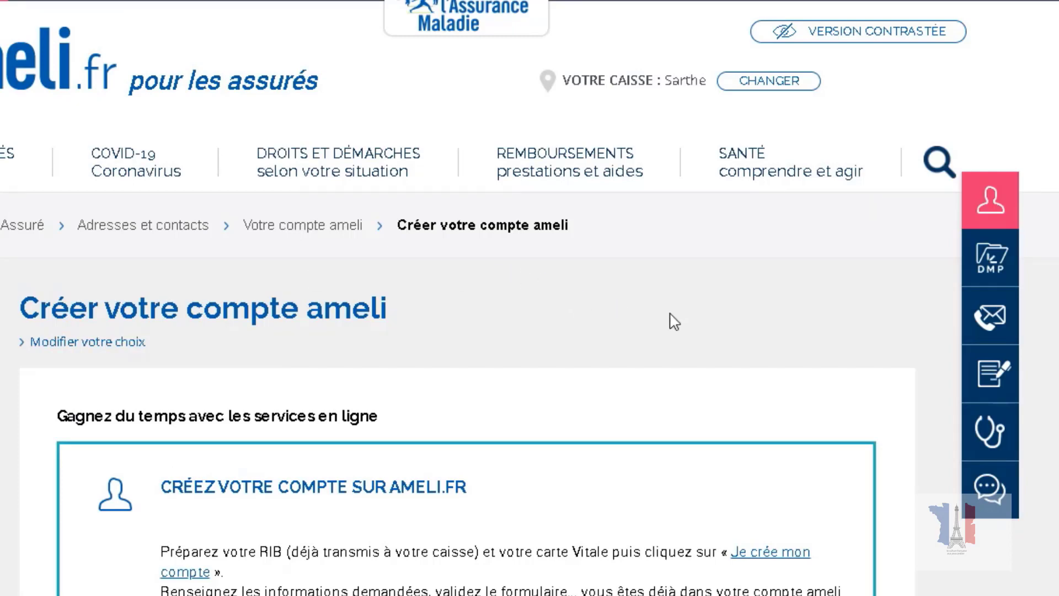
pyautogui.scroll(-3, 458, 331)
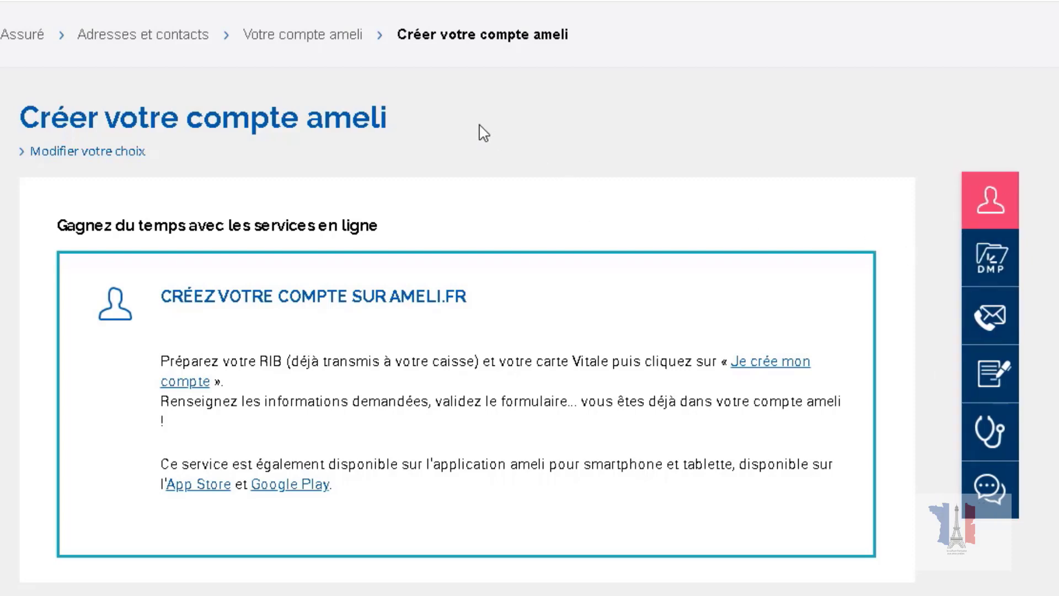
pyautogui.scroll(3, 484, 133)
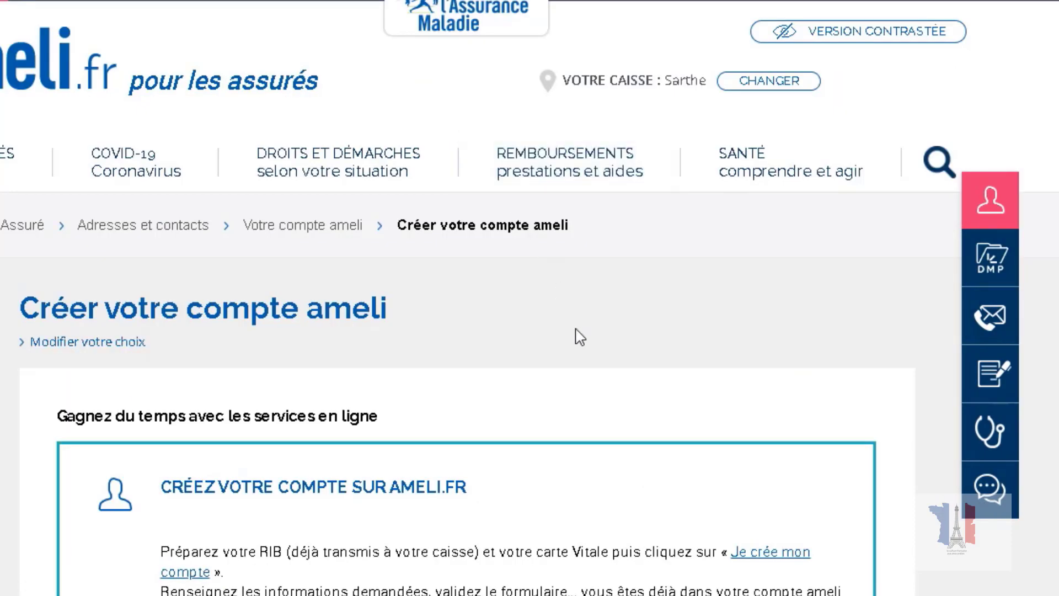
# Step: Highlight the helpline number in the Par téléphone section
pyautogui.scroll(-15, 579, 333)
pyautogui.moveTo(428, 234); pyautogui.dragTo(452, 232)
pyautogui.click(457, 231)
pyautogui.doubleClick(445, 231)
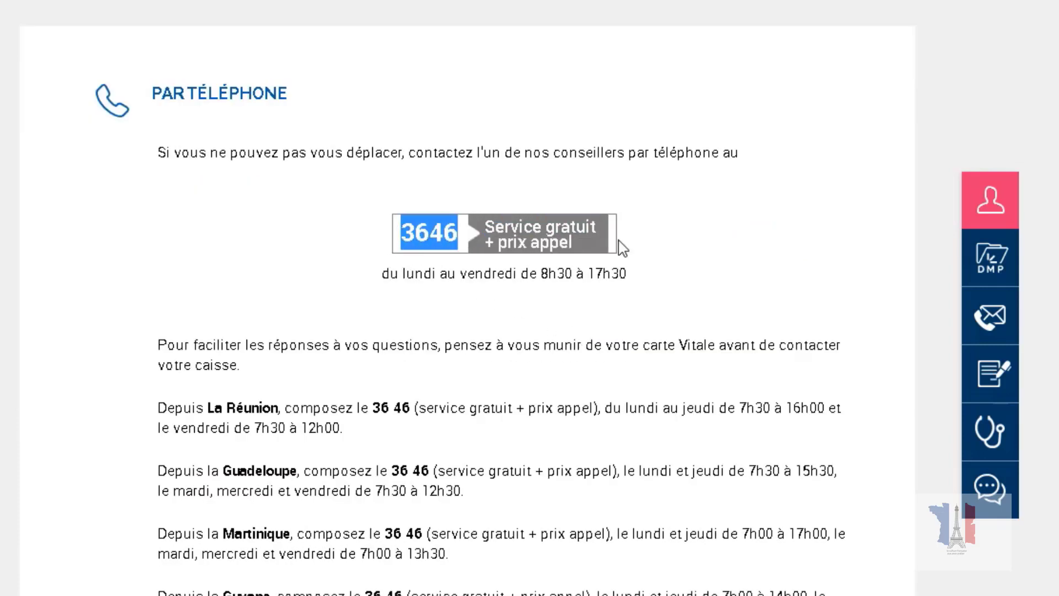
pyautogui.scroll(15, 648, 265)
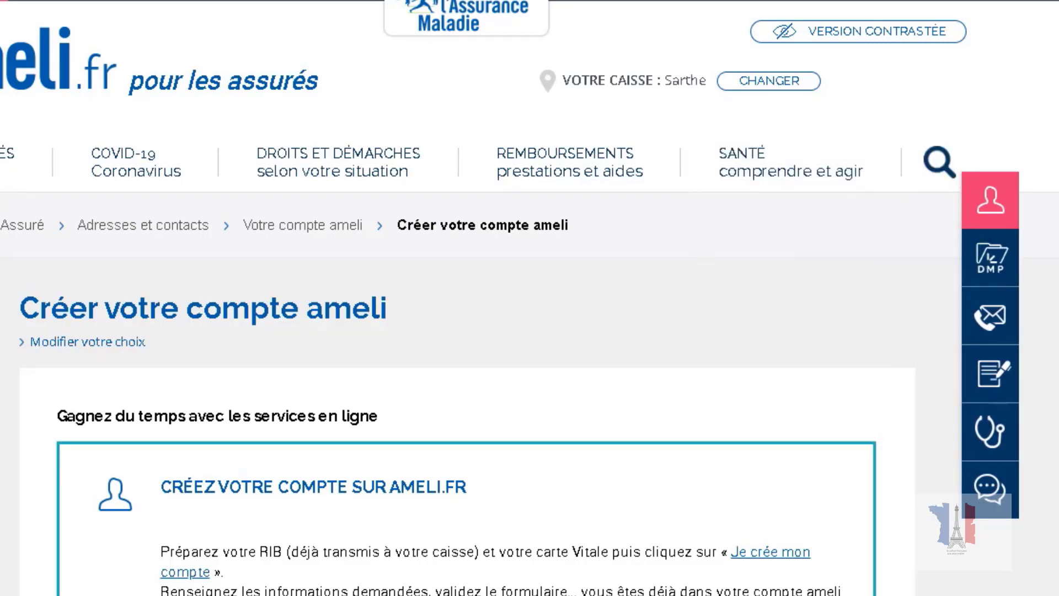
# Step: Open the Compte ameli personal space and display its Mes démarches options
pyautogui.scroll(-2, 622, 354)
pyautogui.scroll(2, 644, 362)
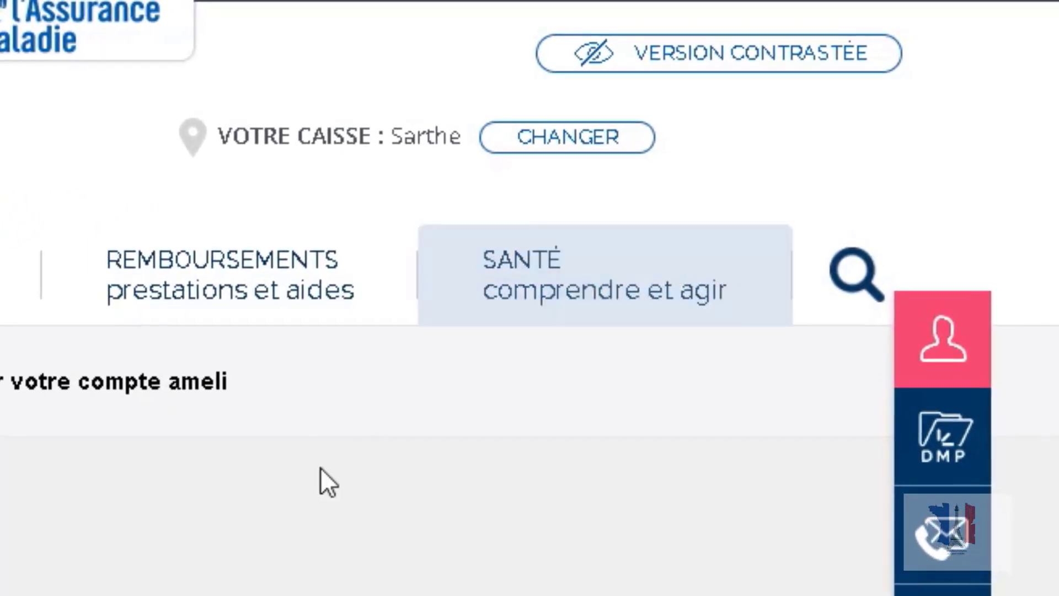
pyautogui.moveTo(910, 338)
pyautogui.click(855, 345)
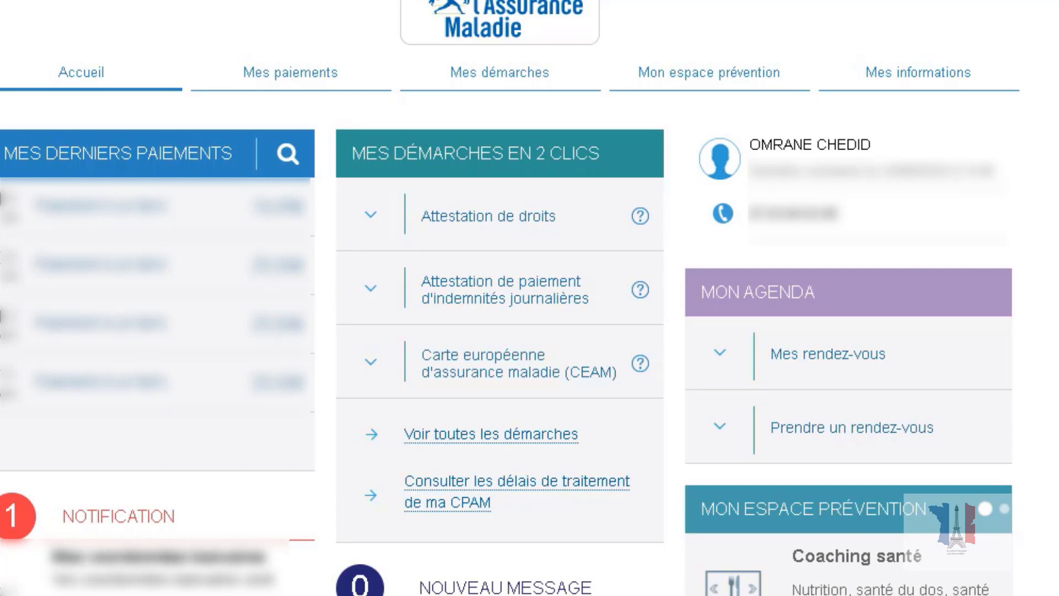
pyautogui.click(510, 78)
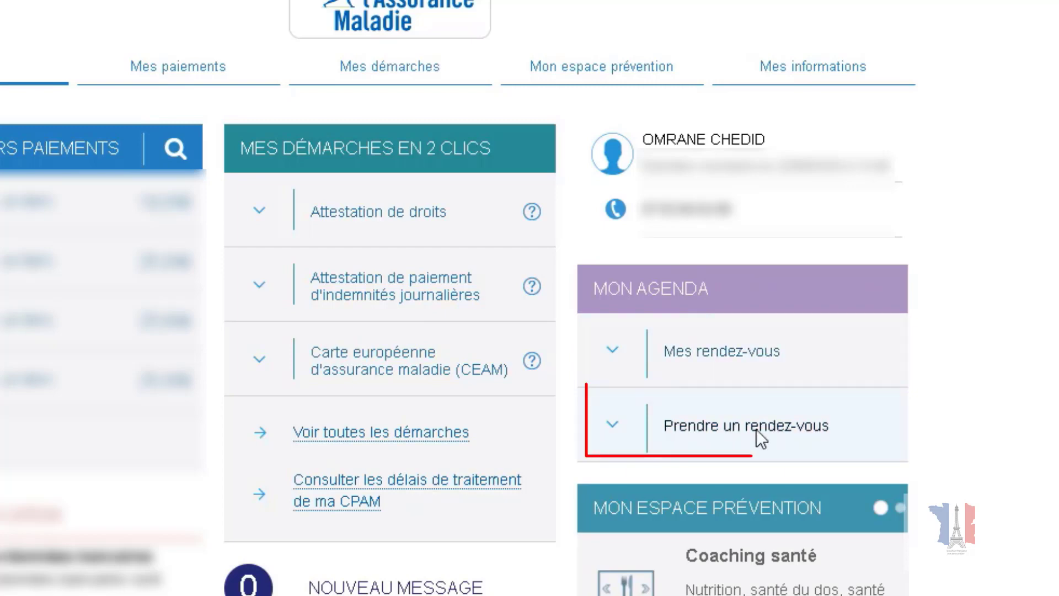
# Step: Under Prendre un rendez-vous, select the reason Demande de Complémentaire santé solidaire - 30 min and review the other available reasons
pyautogui.click(728, 433)
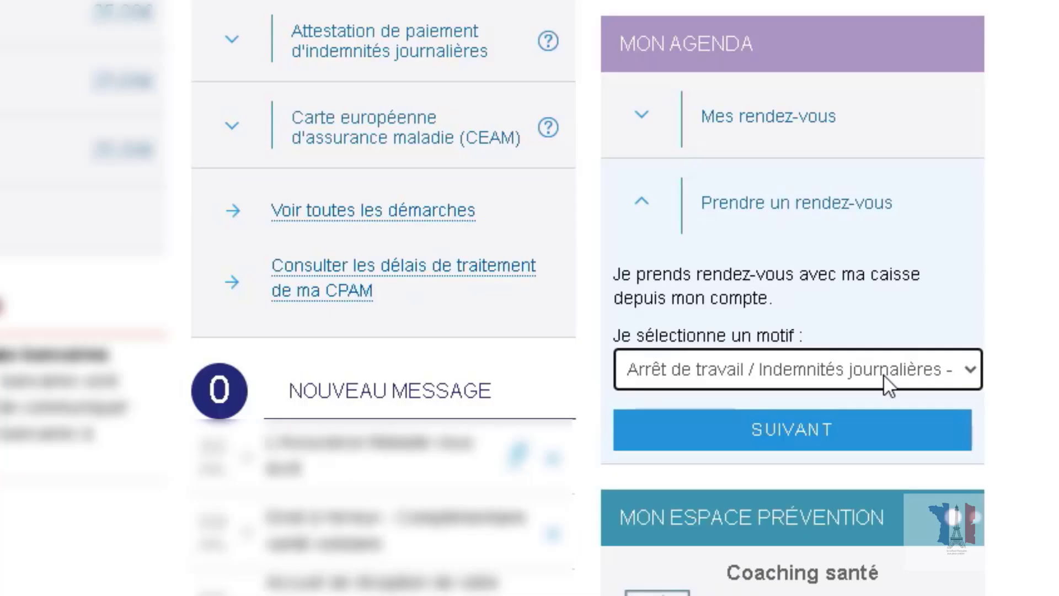
pyautogui.click(820, 573)
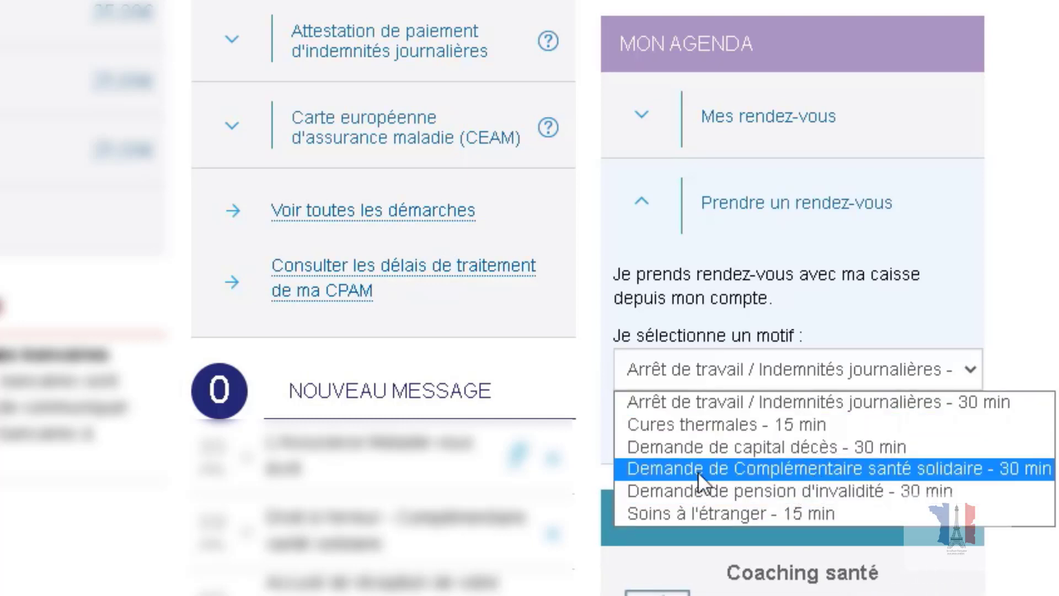
pyautogui.click(670, 475)
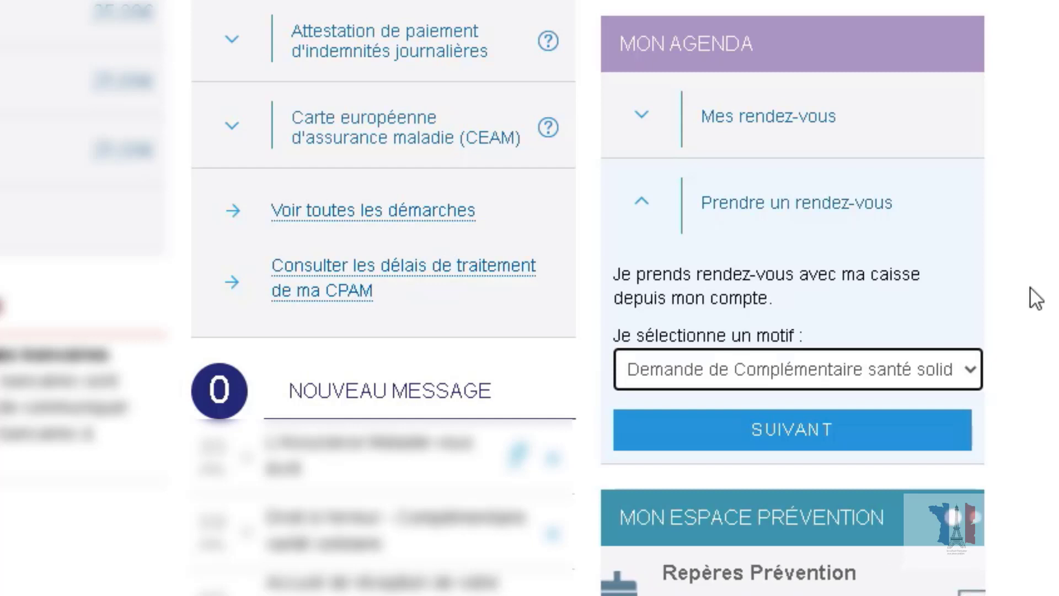
pyautogui.click(942, 368)
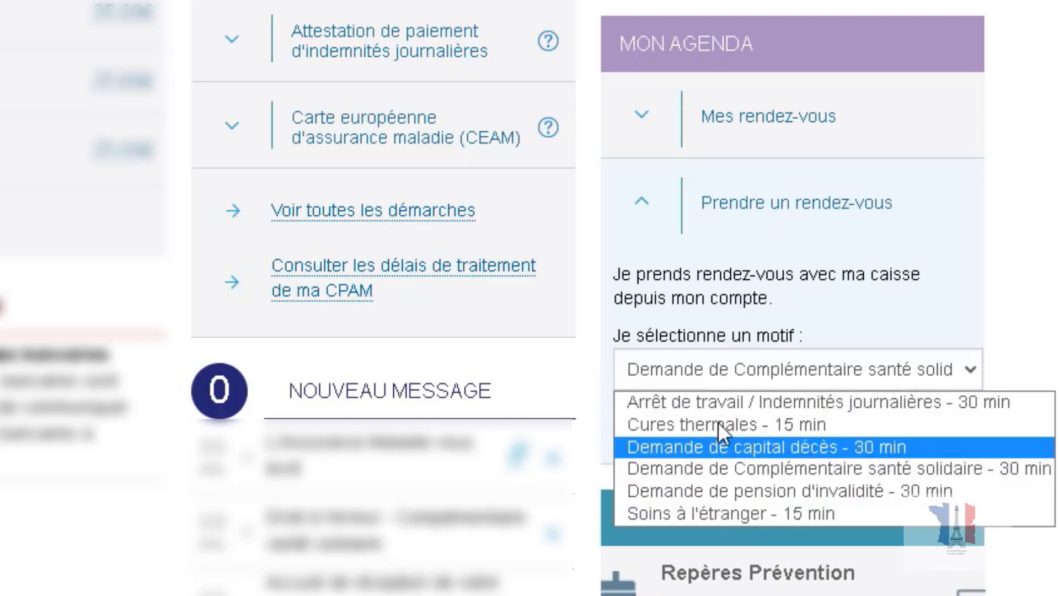
pyautogui.click(727, 370)
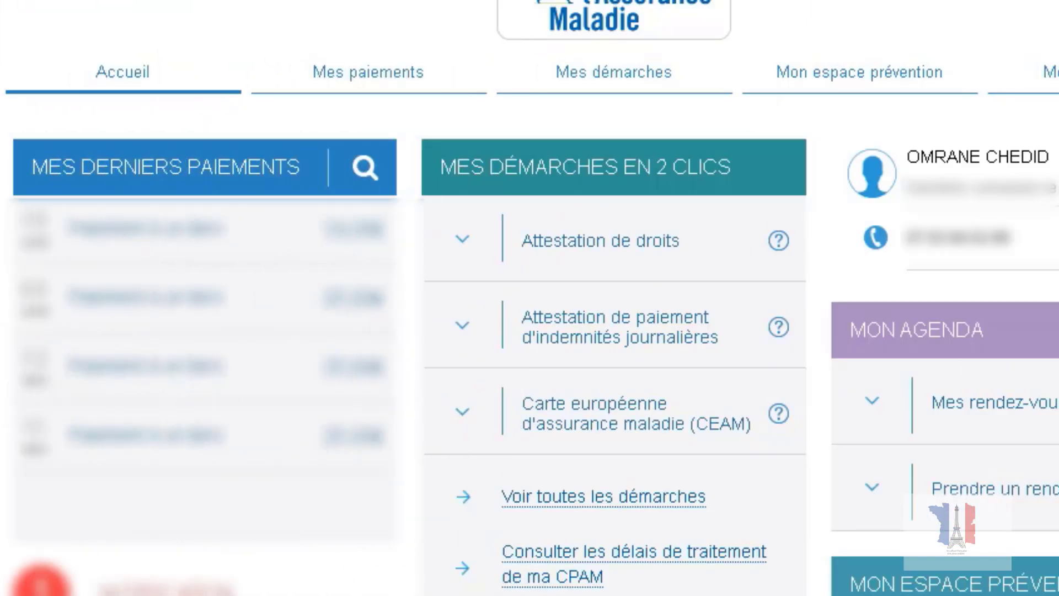
# Step: Open Écrire un message under Mes démarches and review the question topics available for a message
pyautogui.click(612, 77)
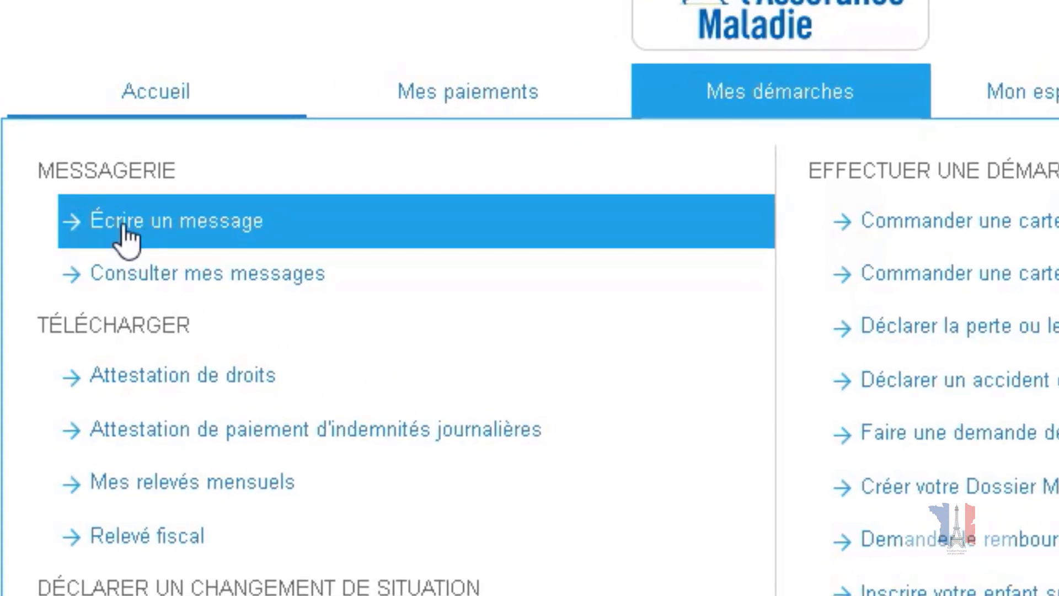
pyautogui.click(170, 248)
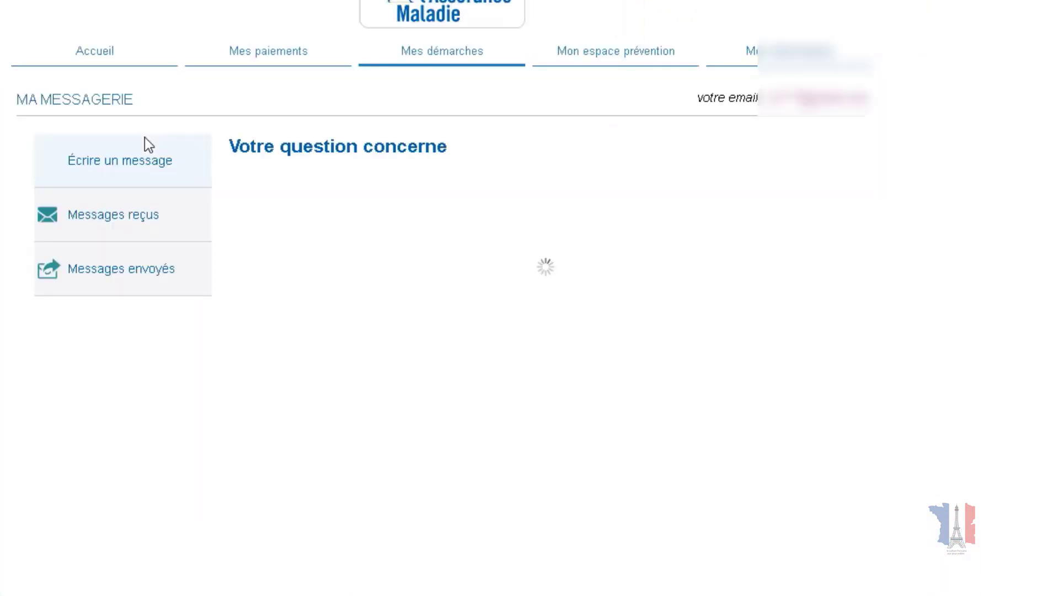
pyautogui.moveTo(400, 92)
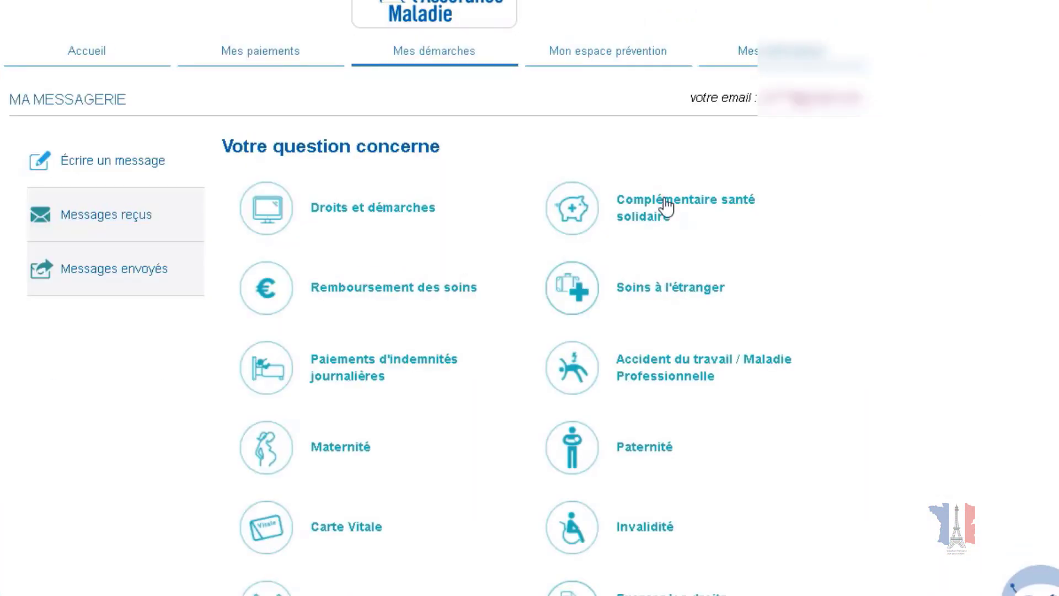
pyautogui.scroll(-1, 383, 507)
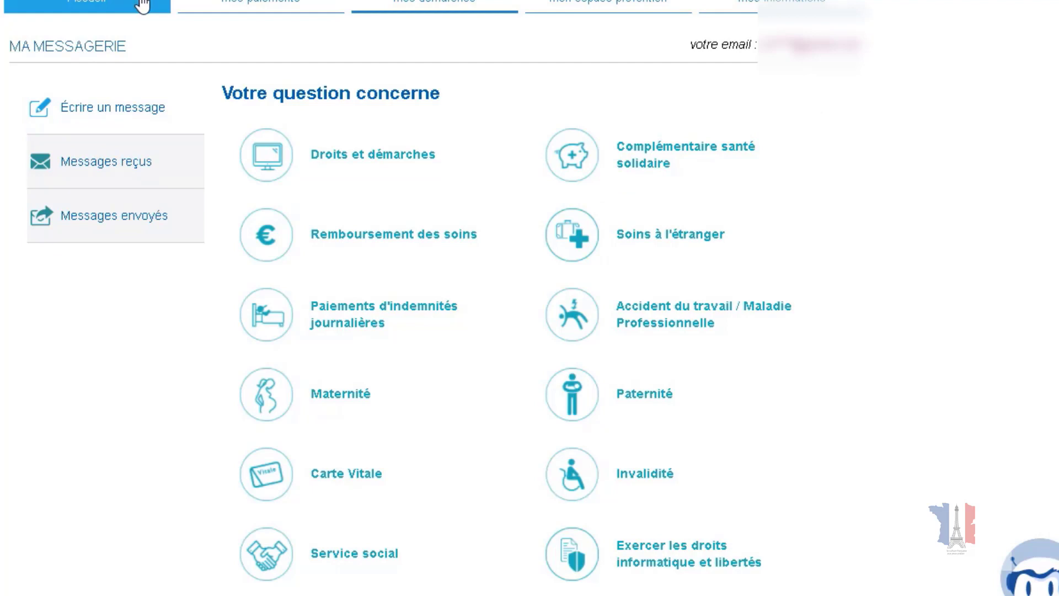
pyautogui.moveTo(435, 11)
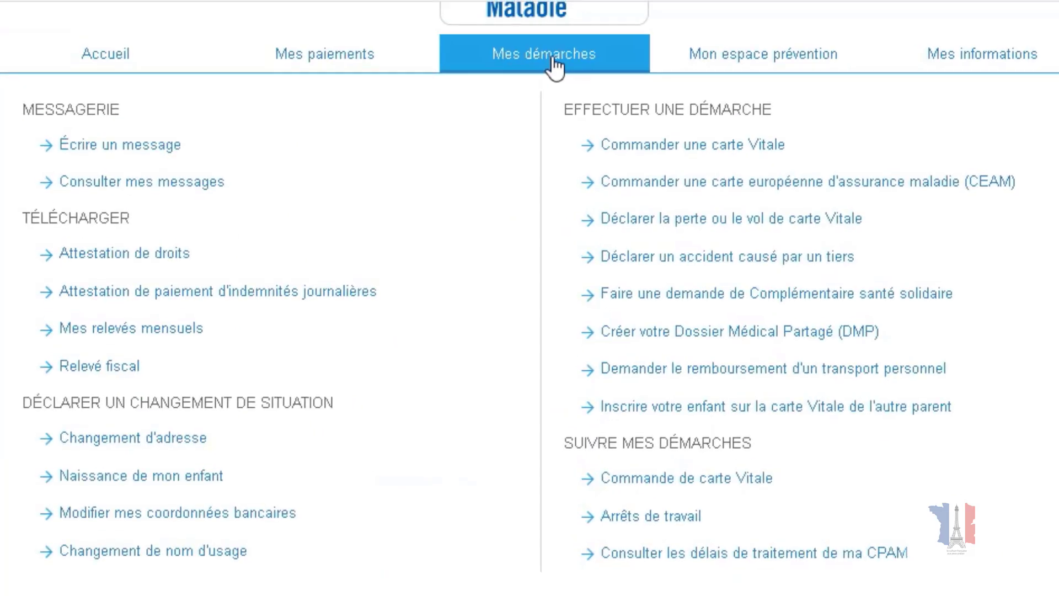